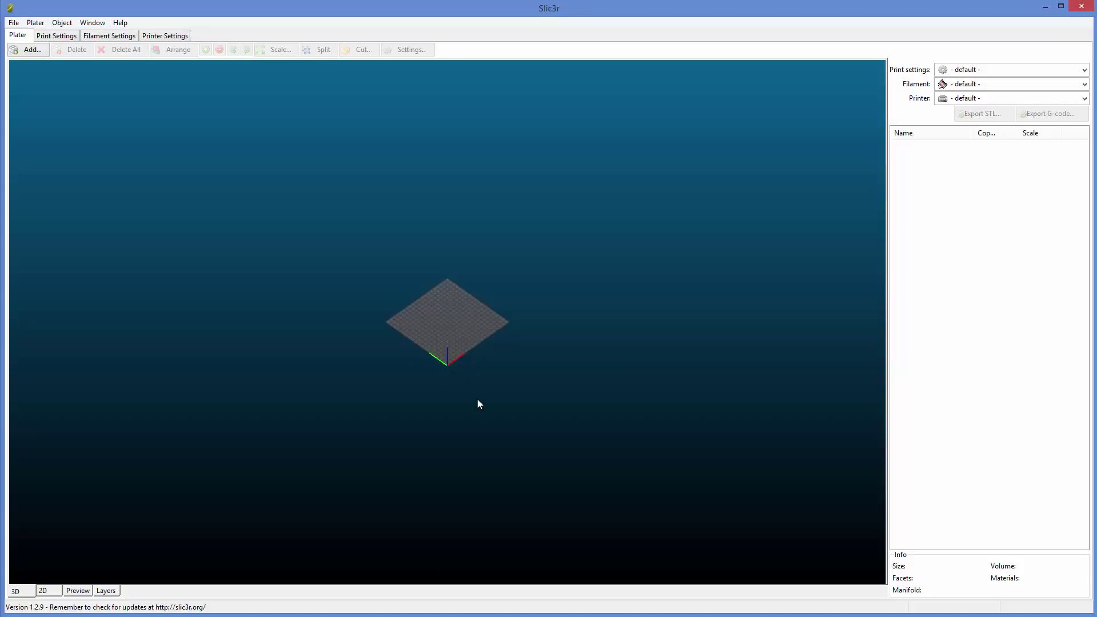
Load the dela1.ini configuration and zoom in on the resulting round delta bed
click(15, 23)
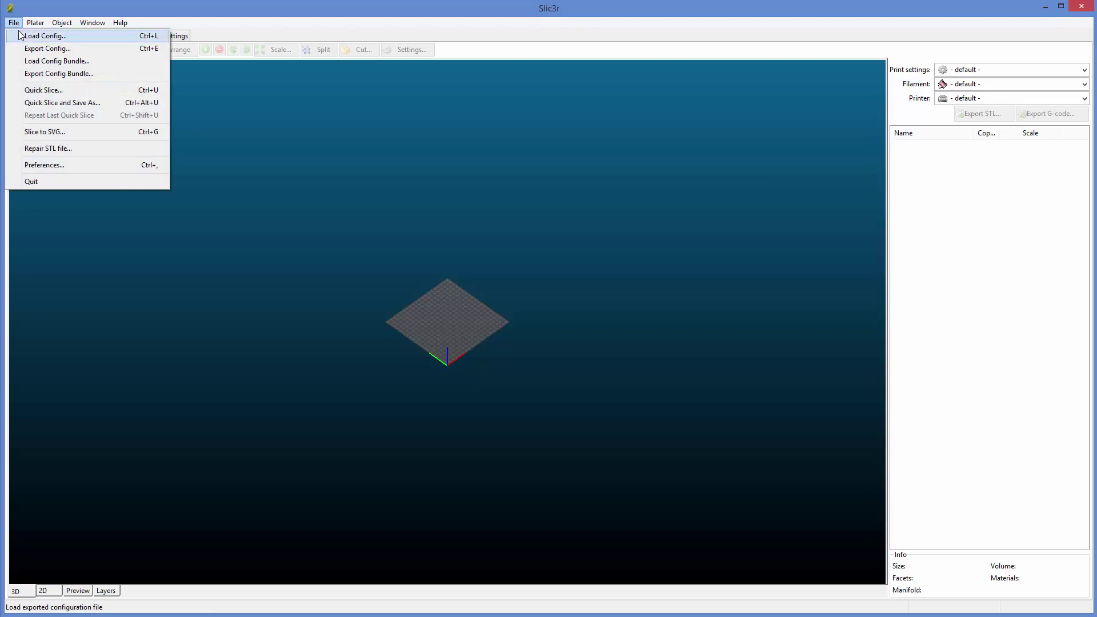
click(20, 36)
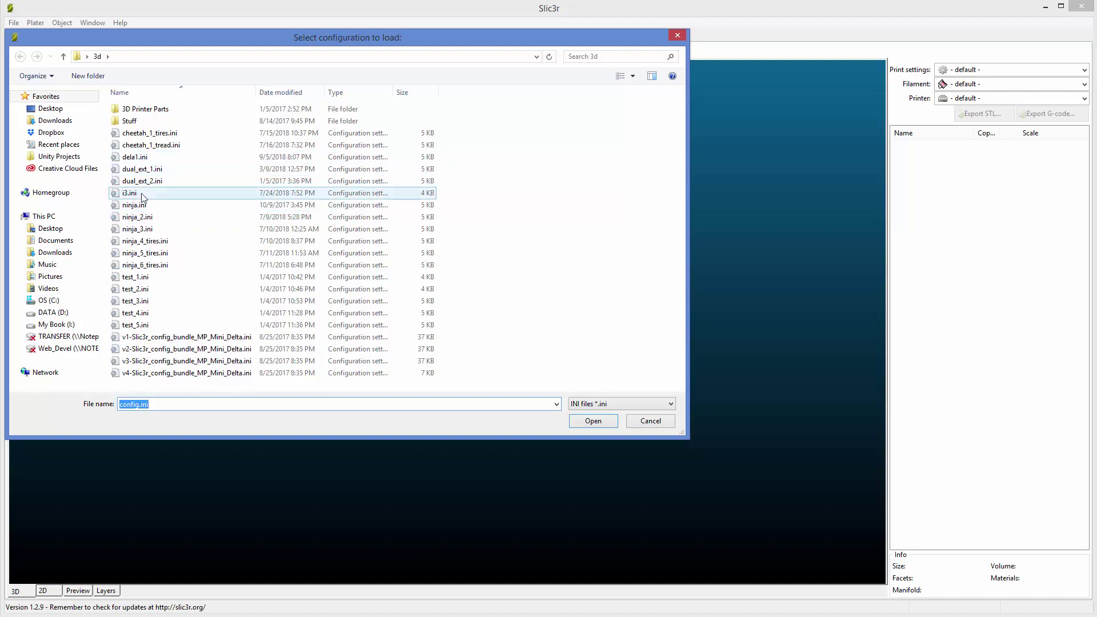
double_click(143, 162)
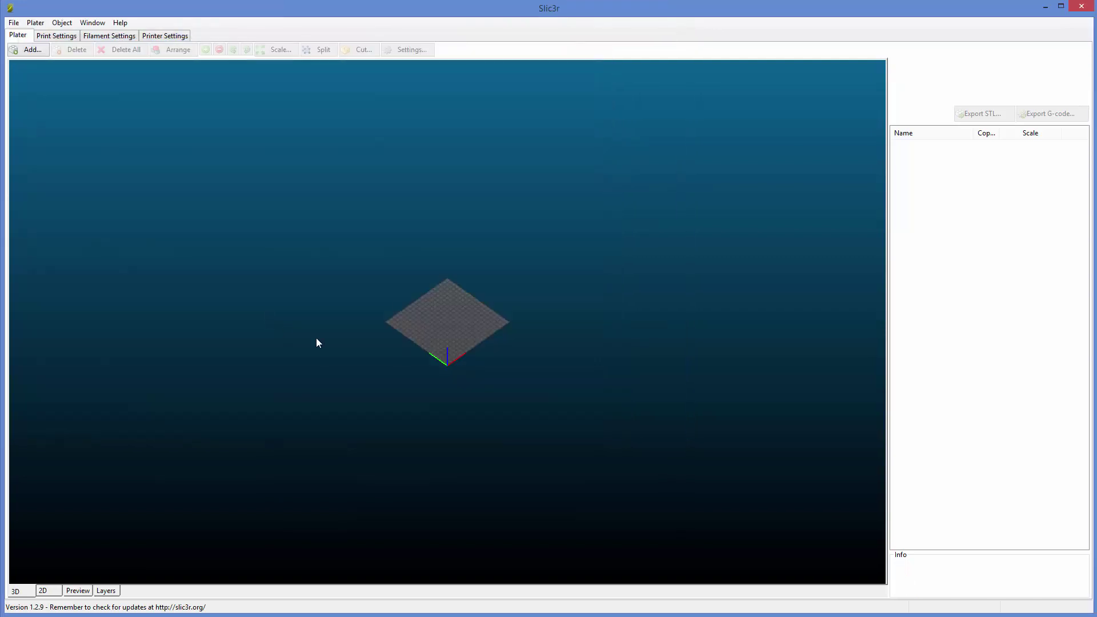
scroll(461, 408, up, 8)
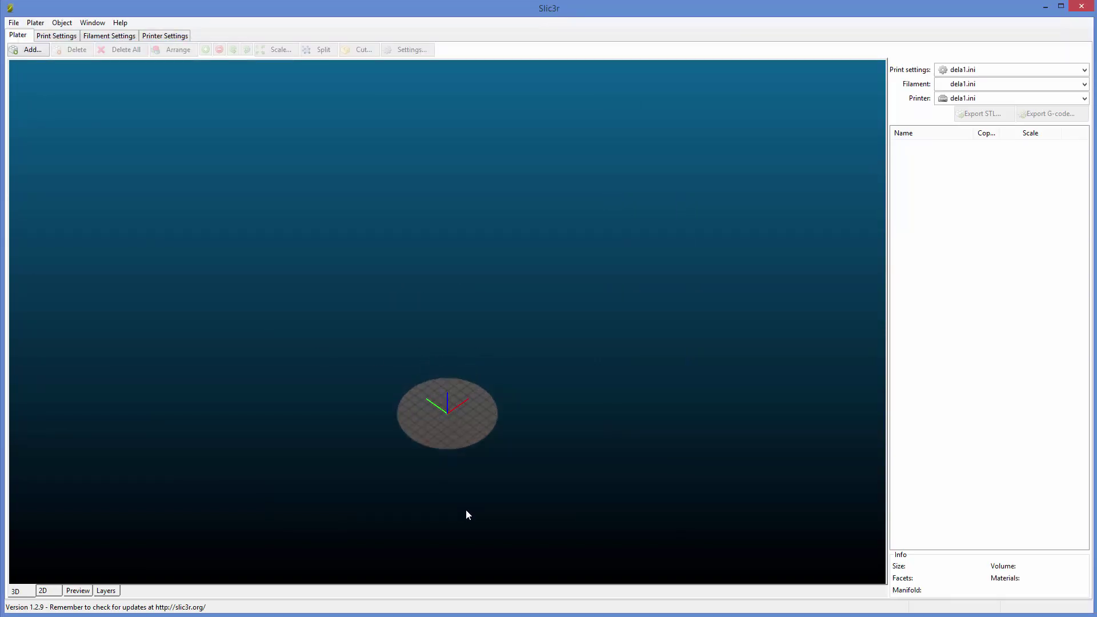
right_drag(462, 497, 490, 403)
scroll(492, 371, up, 4)
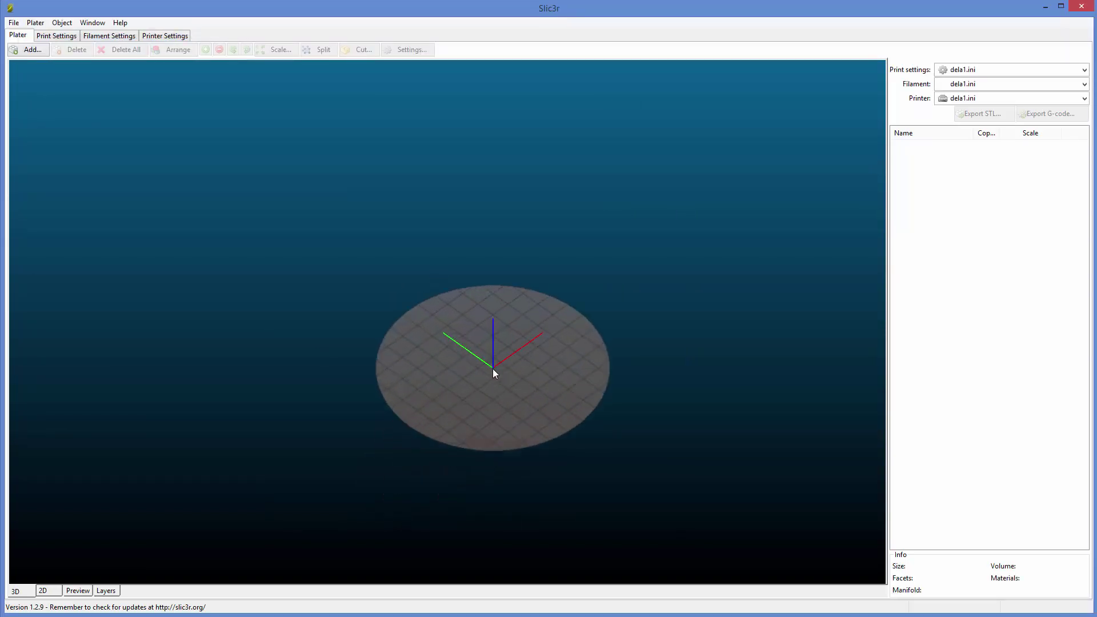
right_drag(517, 443, 424, 388)
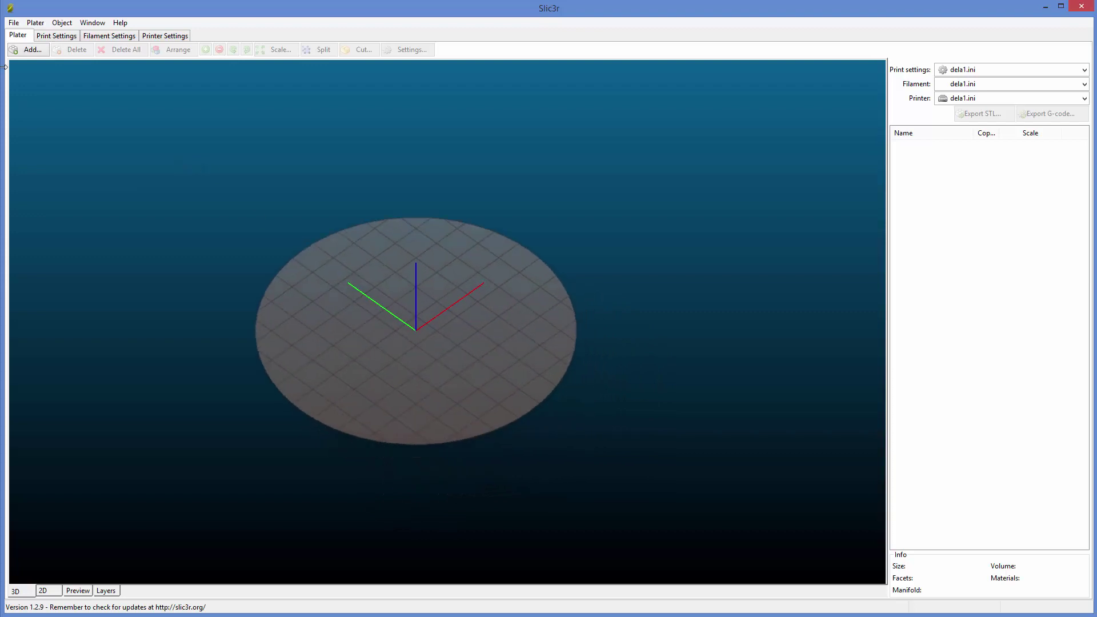
Add Creeper.stl to the plater, placing it at 100% scale
click(30, 50)
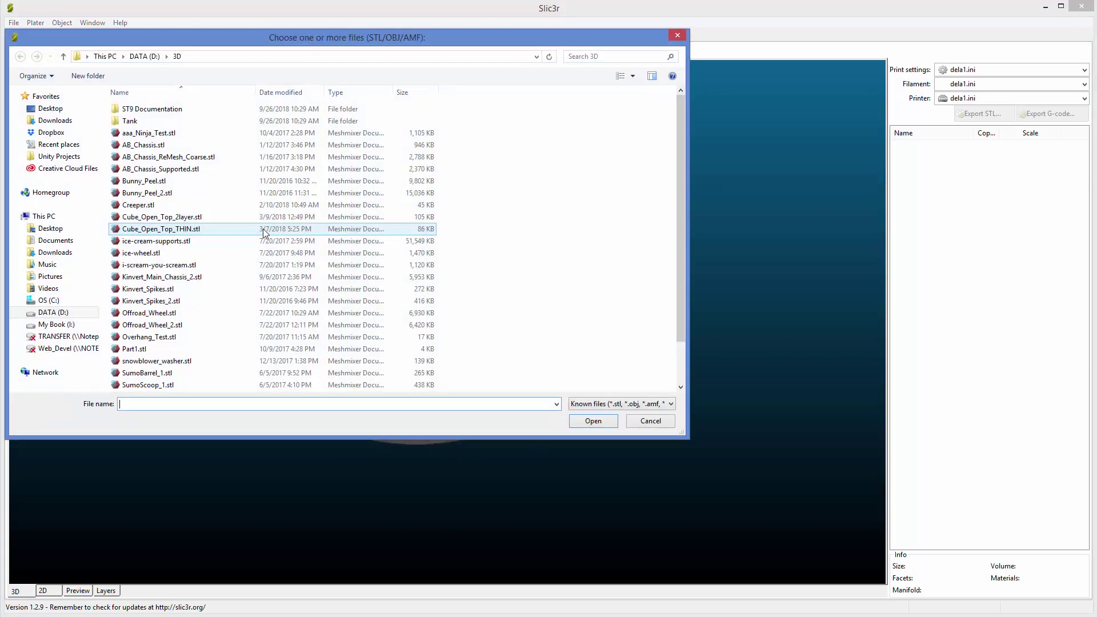
double_click(168, 207)
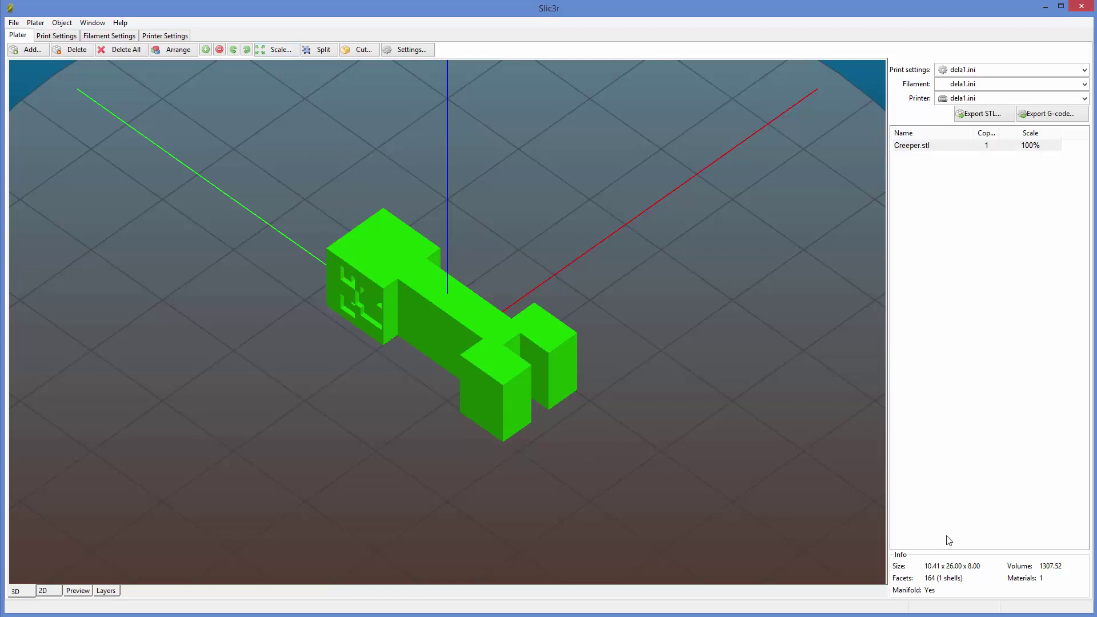
Scale the Creeper to 180%, giving 18.73 x 46.80 x 14.40
click(279, 52)
text(180)
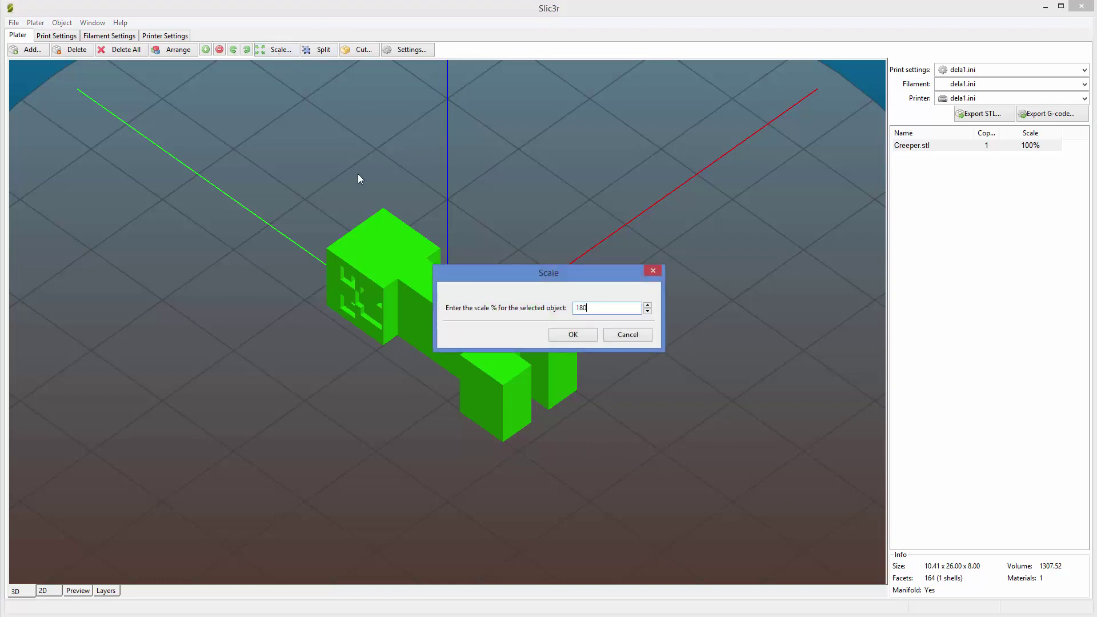
key(Return)
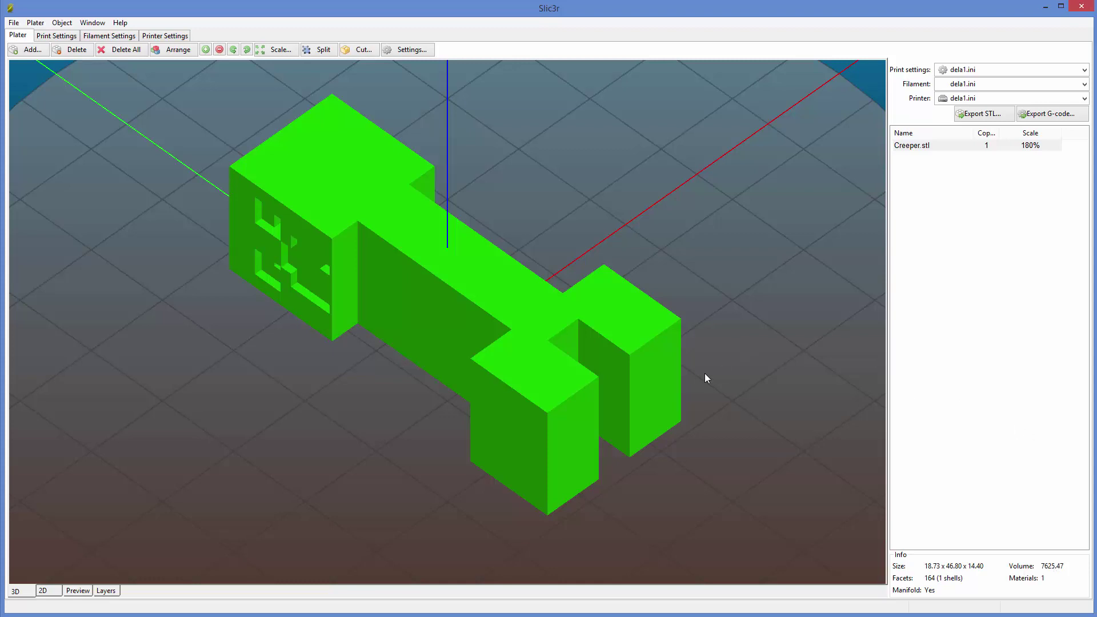
scroll(704, 375, down, 5)
scroll(416, 359, down, 3)
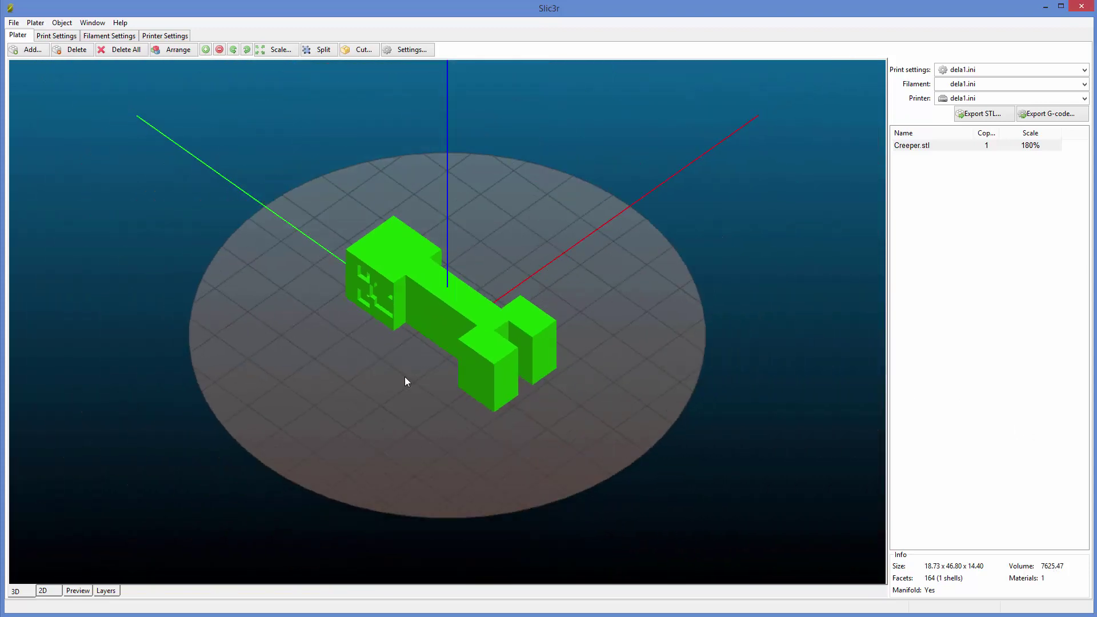
click(248, 506)
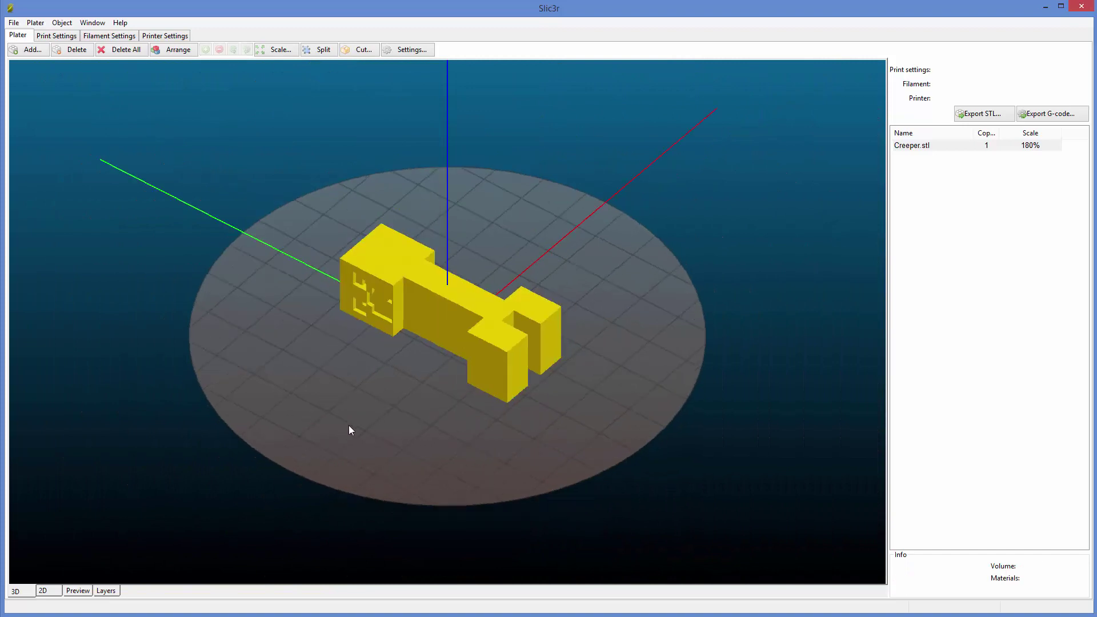
drag(349, 425, 270, 467)
click(78, 590)
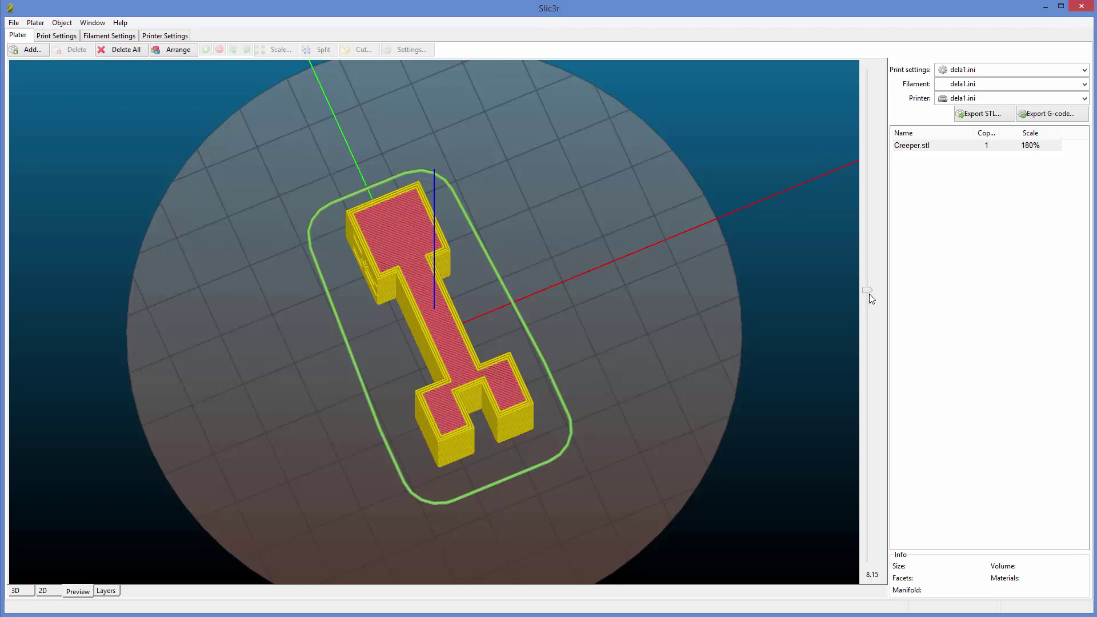
mouse_move(869, 293)
mouse_down()
mouse_move(885, 574)
mouse_move(872, 588)
mouse_move(883, 534)
mouse_move(876, 577)
mouse_move(870, 526)
mouse_move(848, 583)
mouse_up()
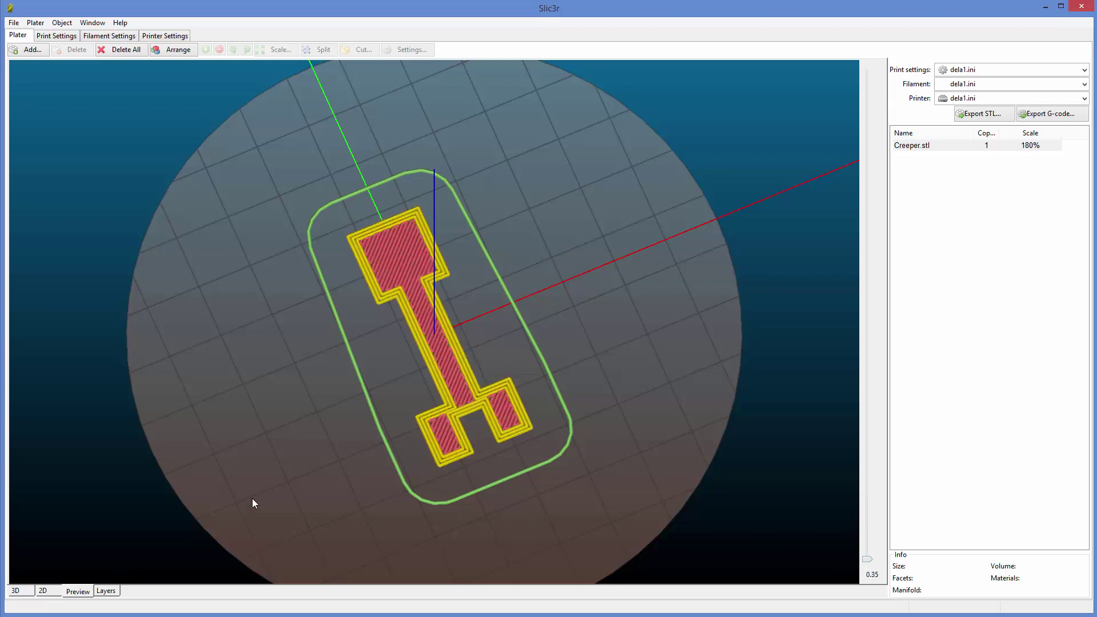
Rotate the 180% Creeper by 1° around the X axis and view it side-on
click(23, 591)
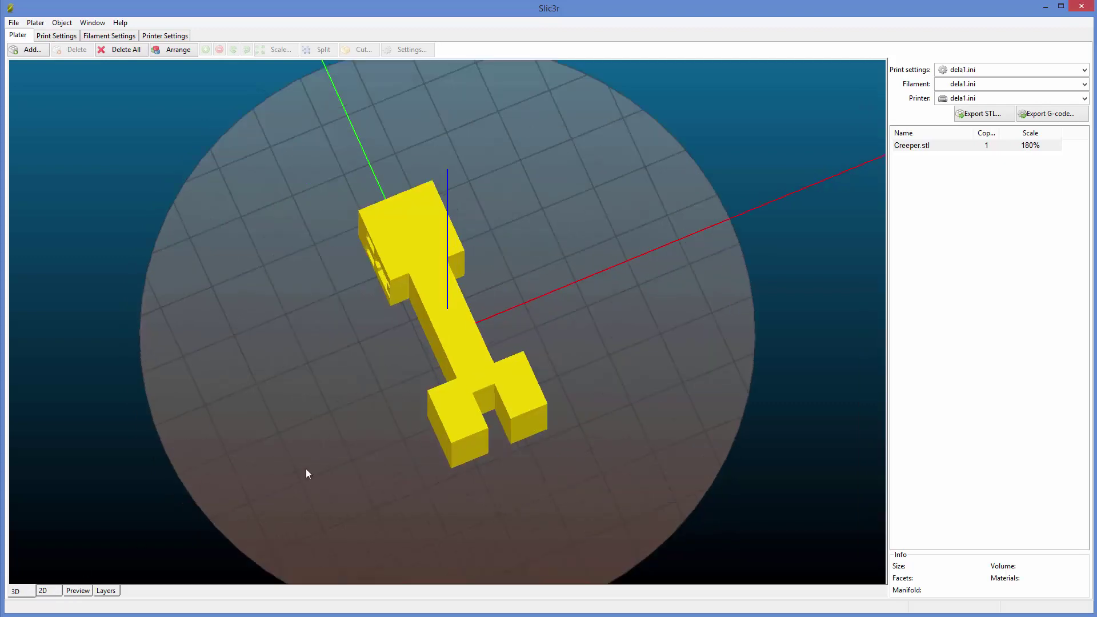
drag(306, 473, 330, 458)
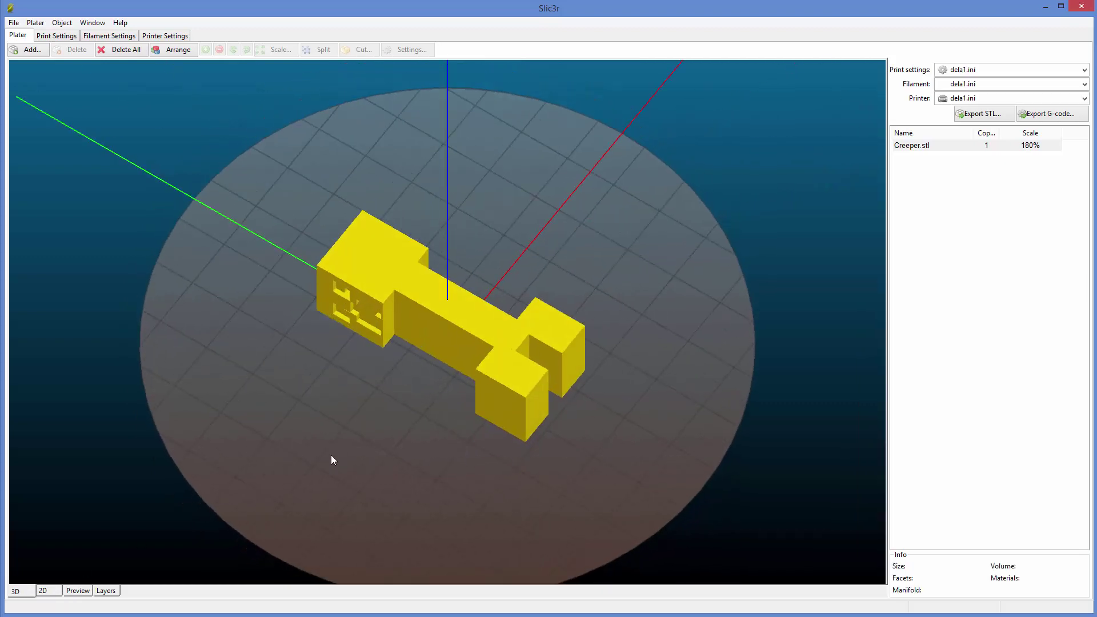
right_click(438, 336)
mouse_move(521, 421)
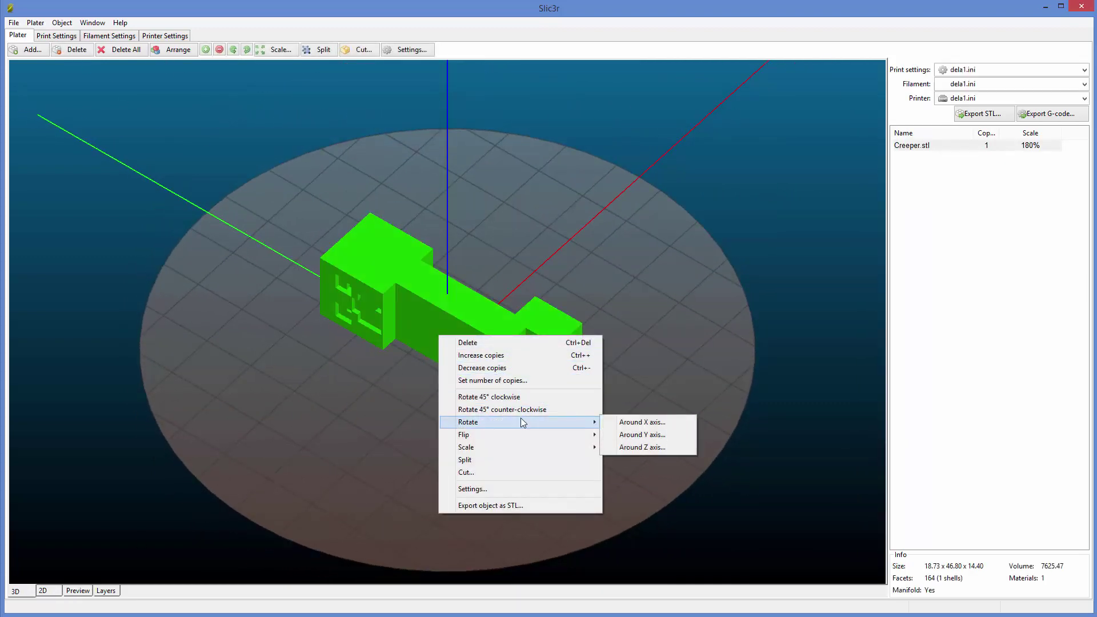
click(618, 424)
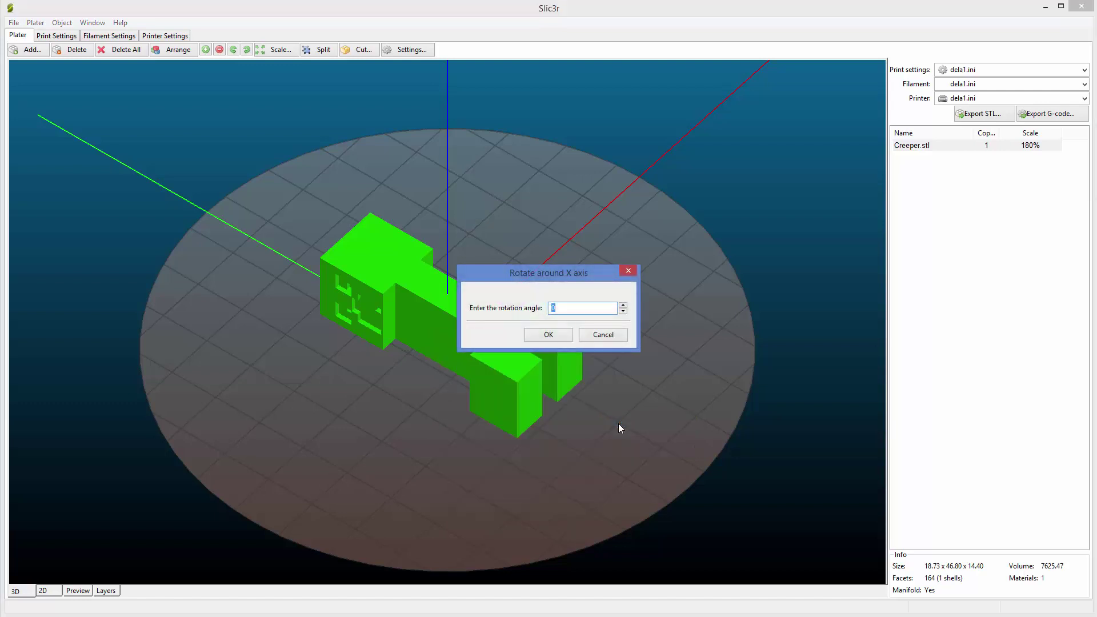
text(1)
key(Return)
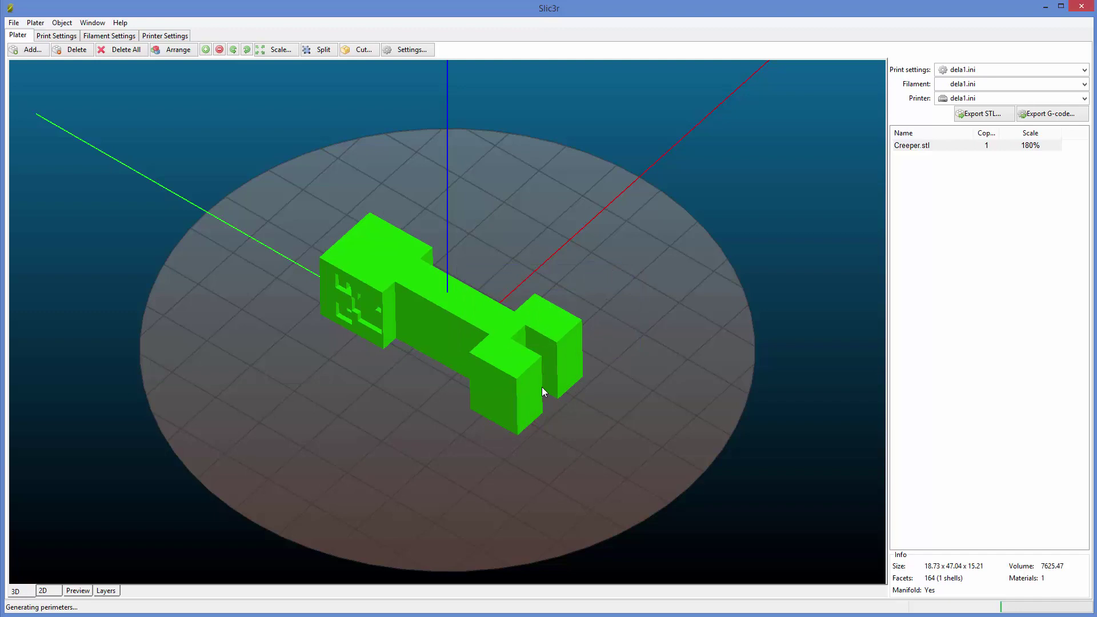
mouse_move(415, 407)
mouse_down()
mouse_move(462, 373)
mouse_move(454, 362)
mouse_move(413, 398)
mouse_up()
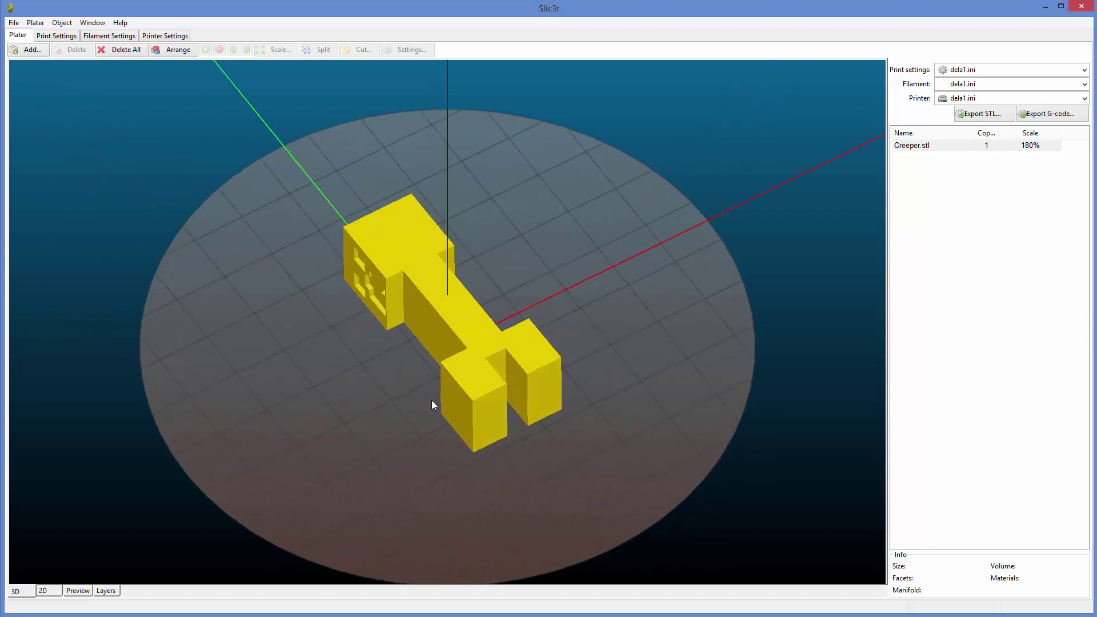
In Preview, drag the layer slider down to inspect the Creeper's lowest sliced layers
click(77, 591)
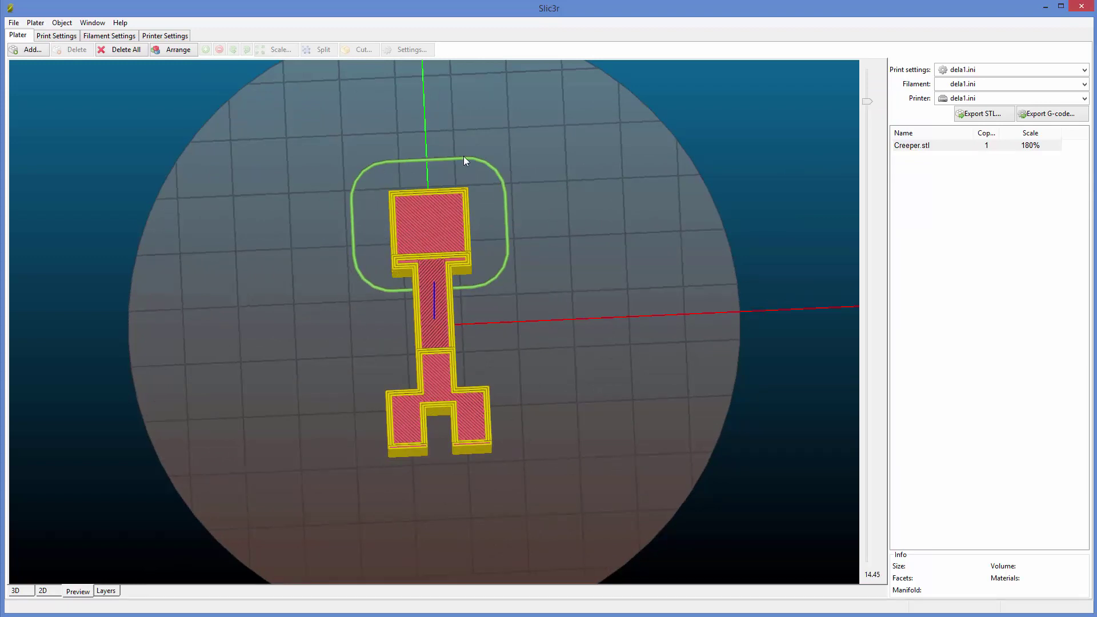
drag(364, 344, 393, 348)
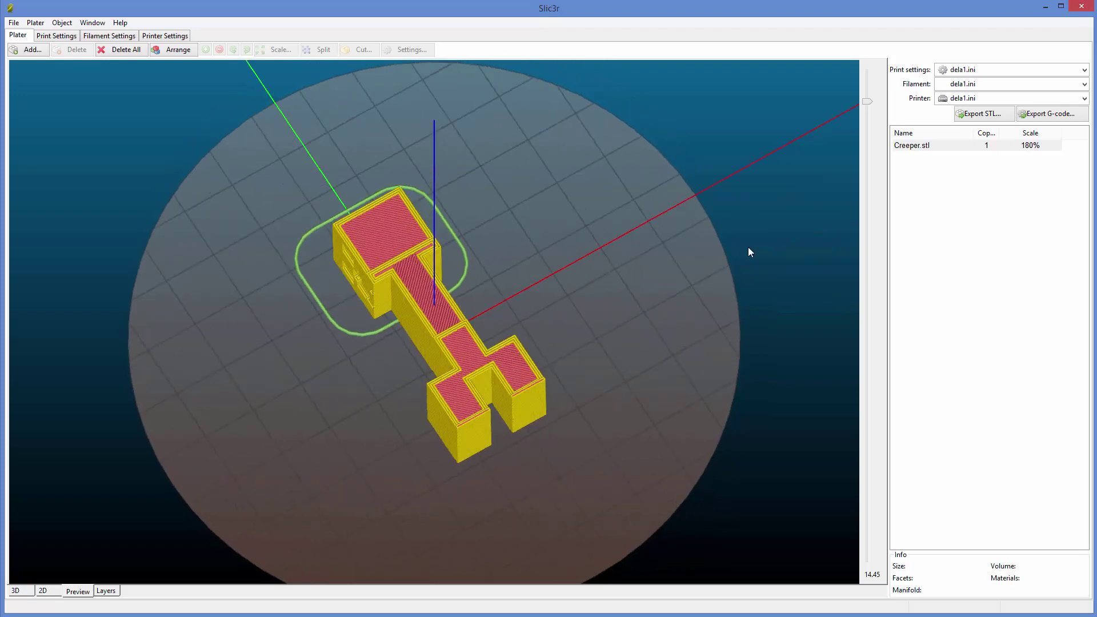
drag(867, 104, 877, 553)
scroll(878, 552, up, 2)
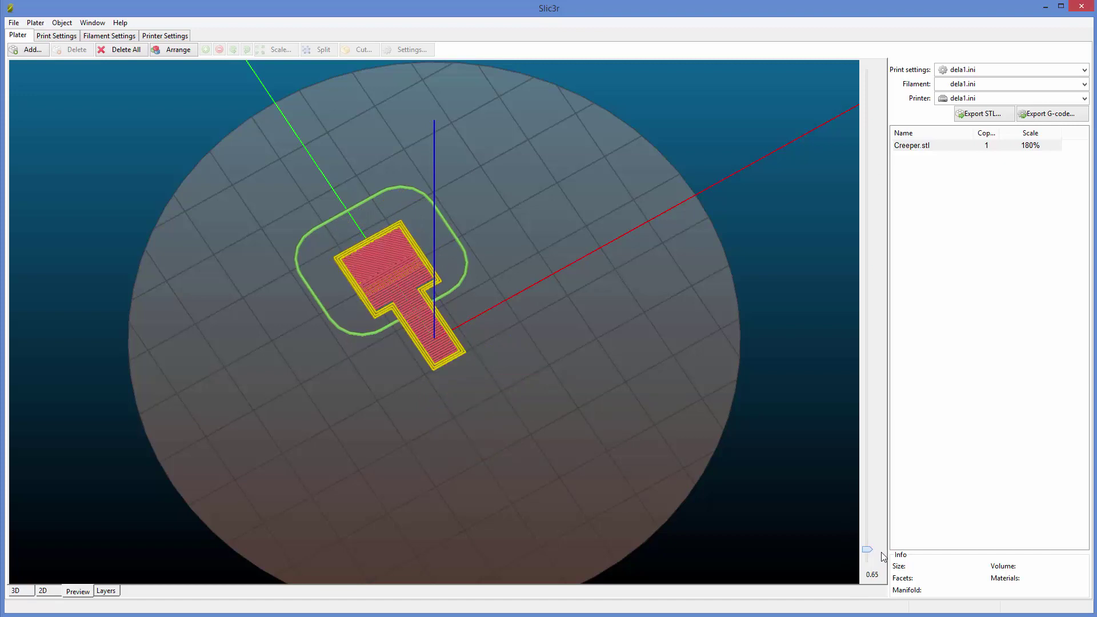
mouse_move(883, 553)
mouse_down()
mouse_move(888, 547)
mouse_move(889, 561)
mouse_move(903, 269)
mouse_move(834, 196)
mouse_move(883, 589)
mouse_move(878, 540)
mouse_up()
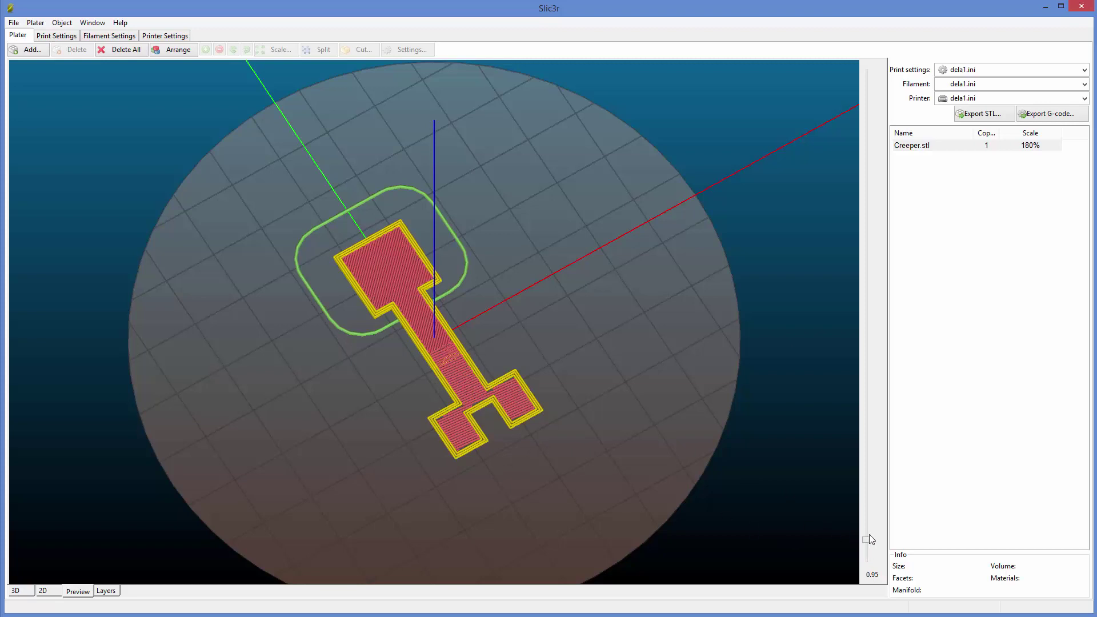
Orbit to a side-on view and cancel a first X-axis rotation prompt unchanged
click(24, 590)
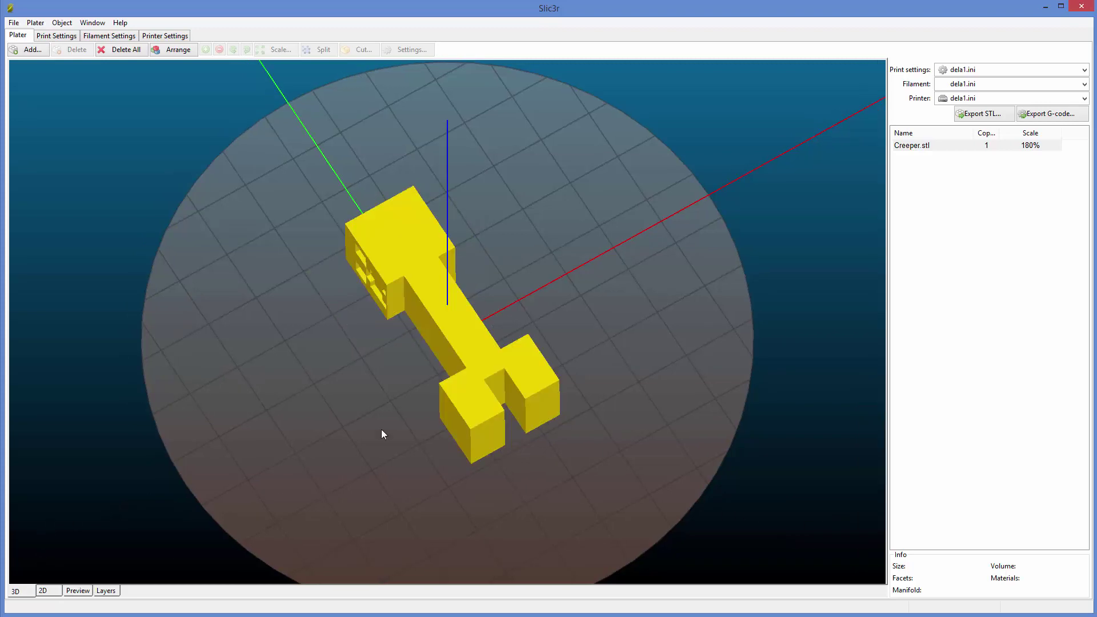
drag(409, 463, 447, 447)
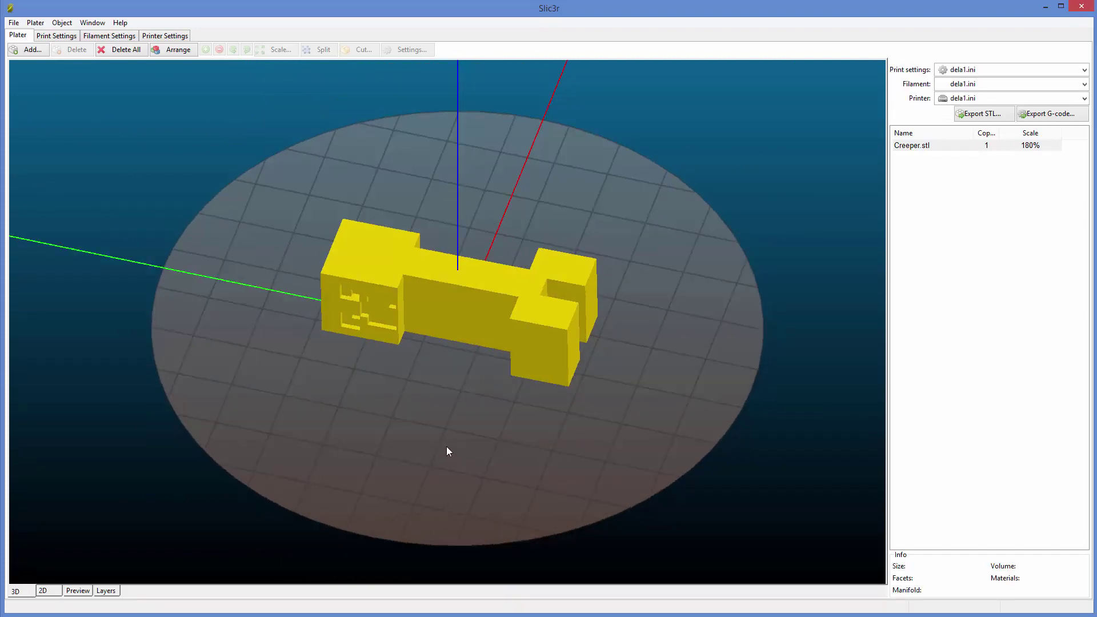
drag(471, 344, 419, 387)
right_click(453, 332)
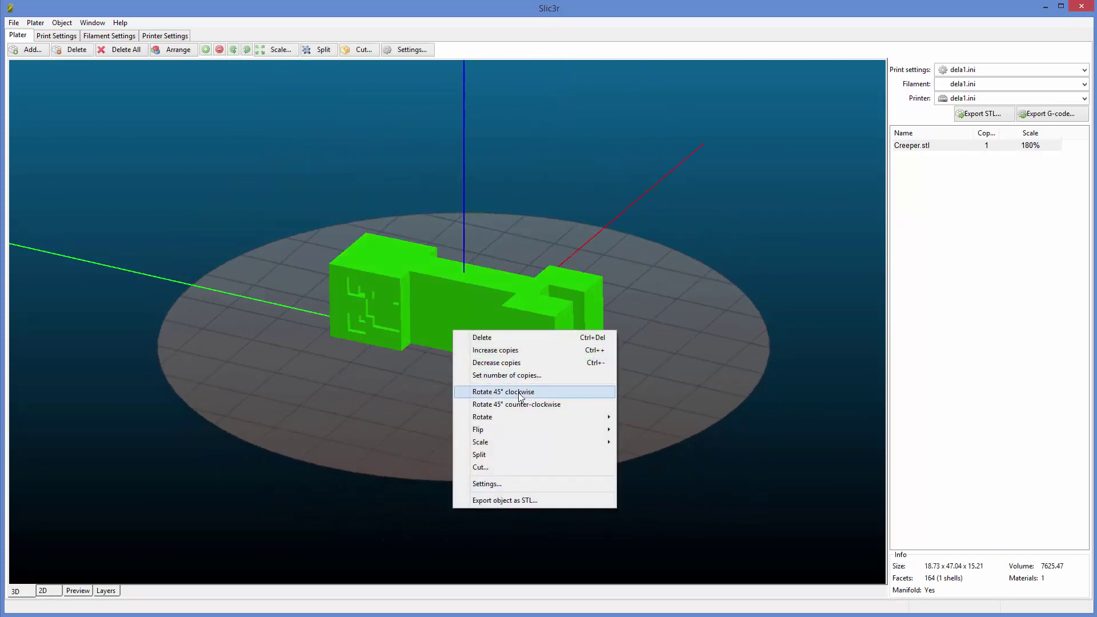
mouse_move(556, 416)
click(657, 417)
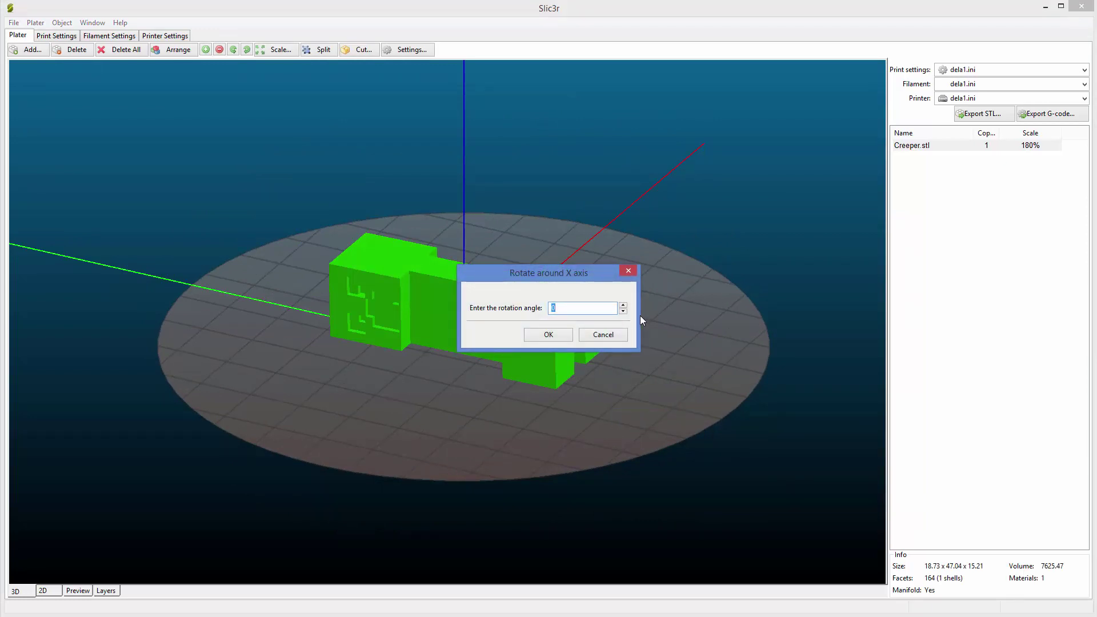
click(547, 334)
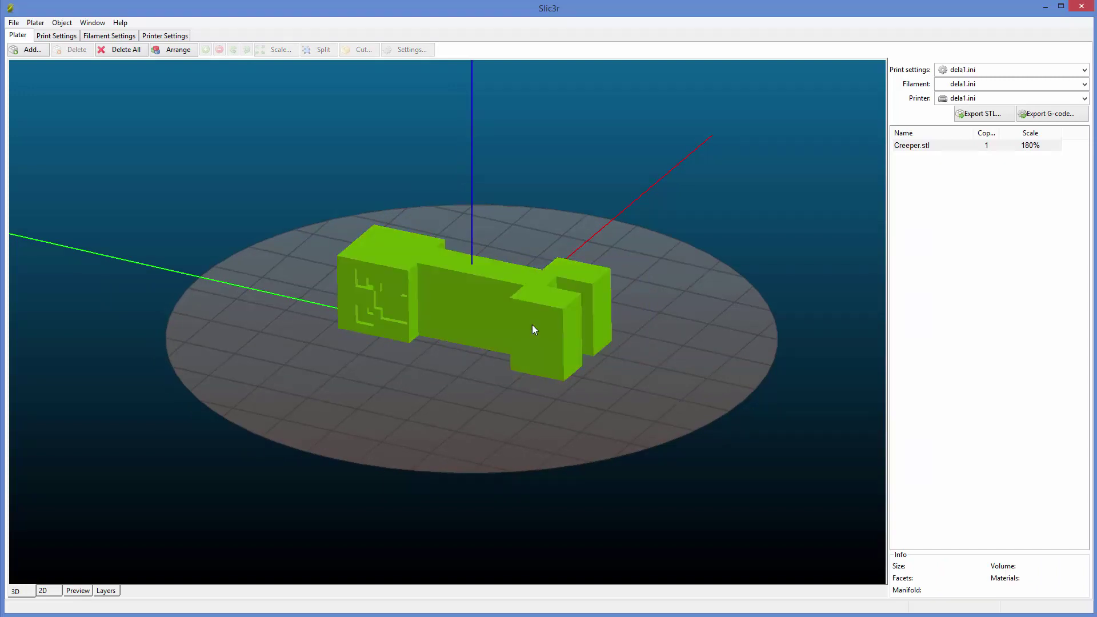
Rotate the Creeper -1° (359°) about X to level it, then view Preview
right_click(534, 322)
mouse_move(628, 408)
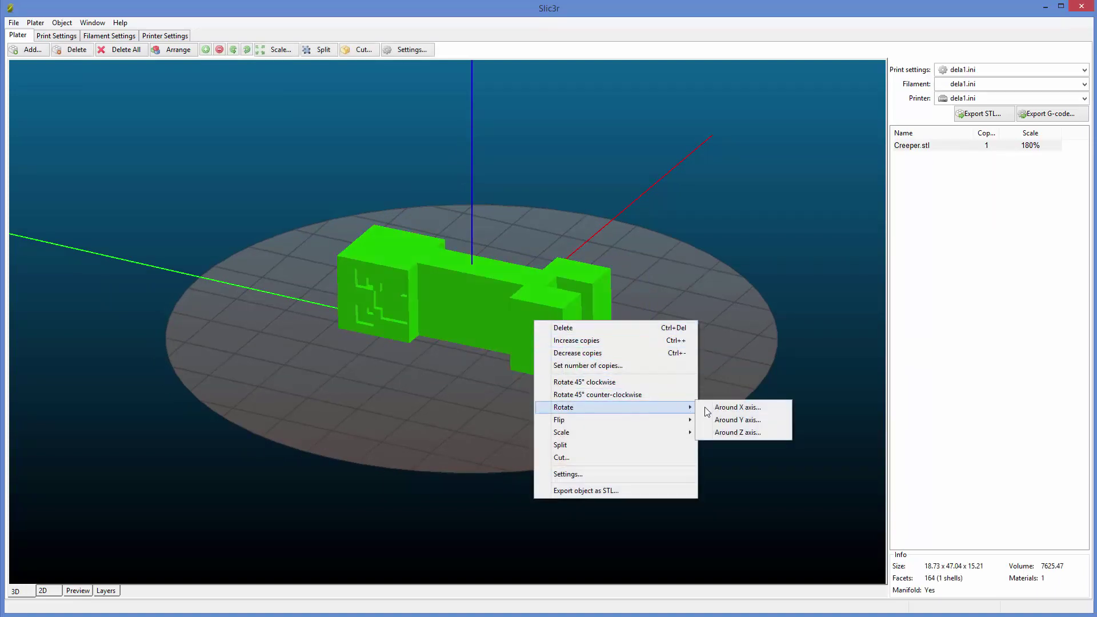
click(710, 406)
text(-1)
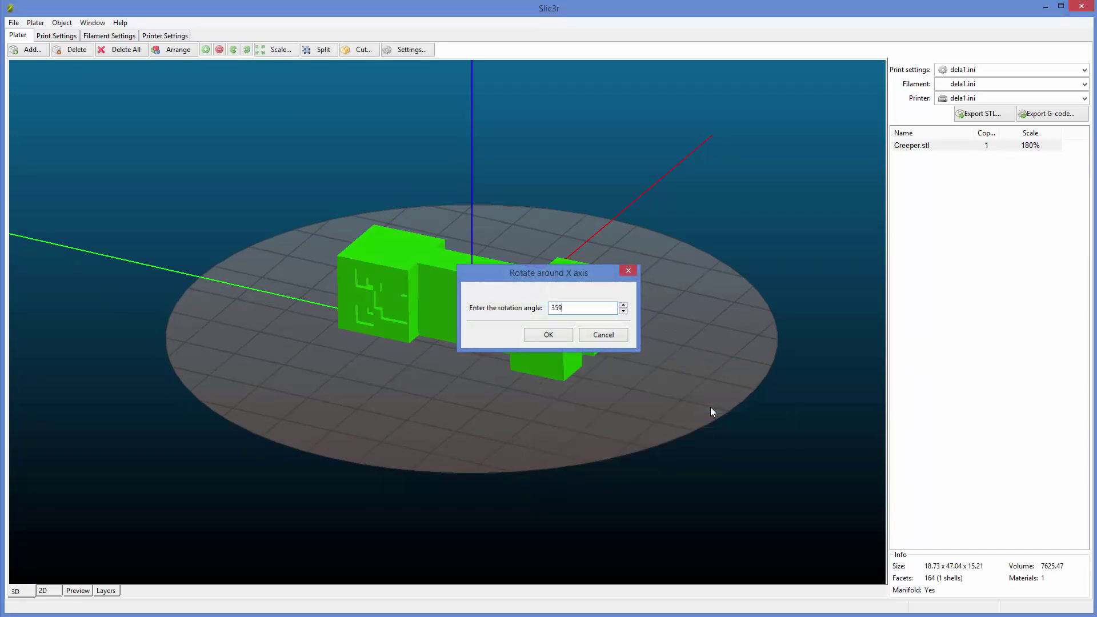
key(Return)
click(78, 591)
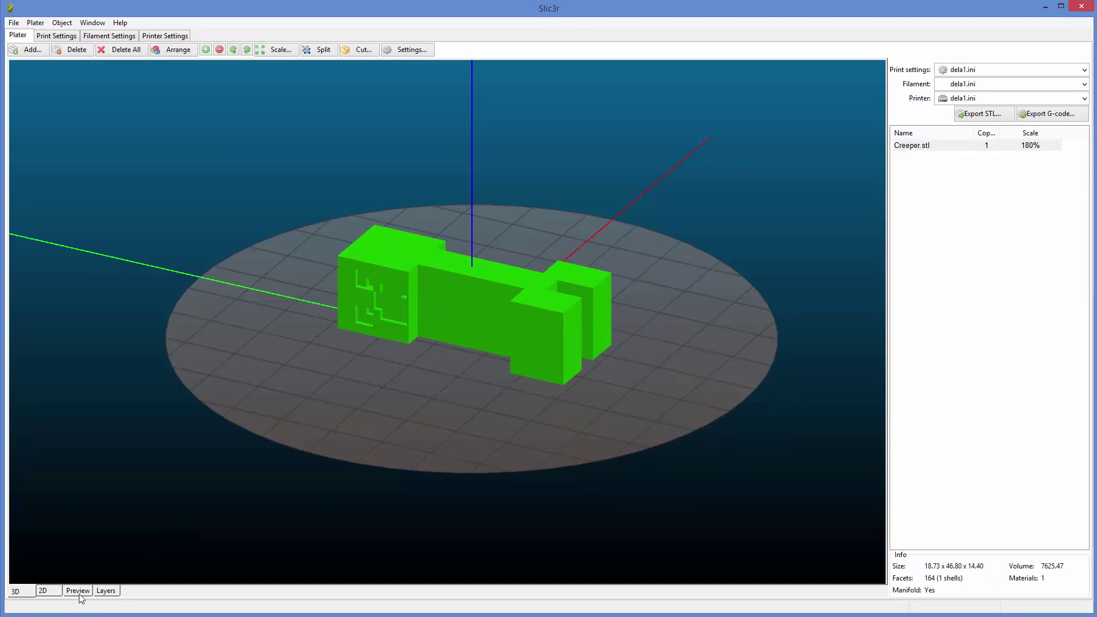
Lower the layer slider to the 0.35 mm first layer and check the full footprint
drag(615, 421, 634, 397)
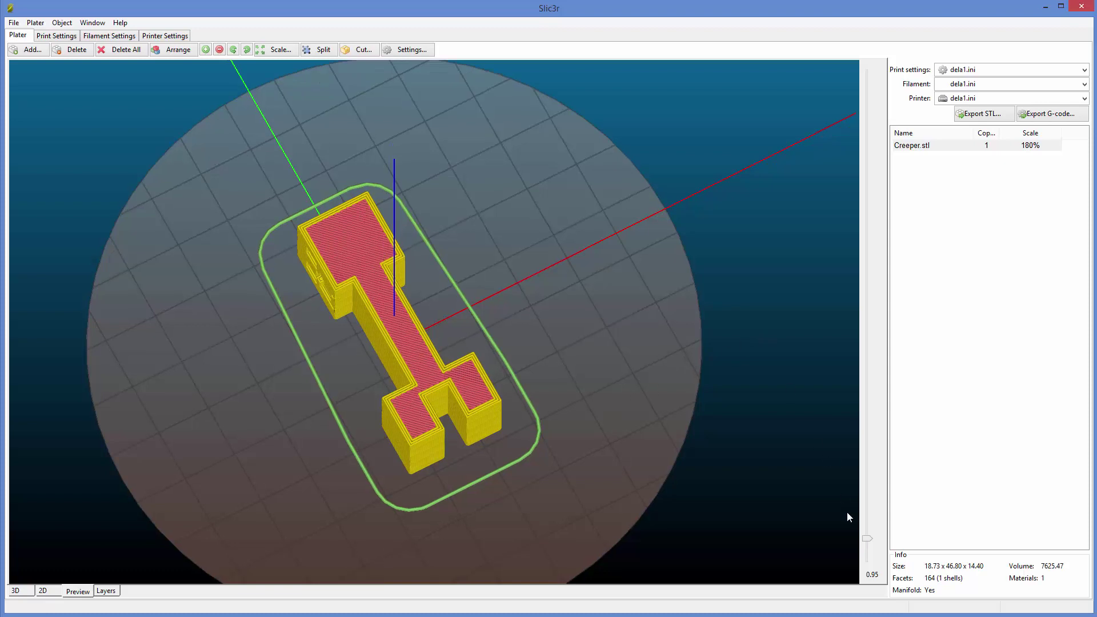
drag(865, 536, 867, 563)
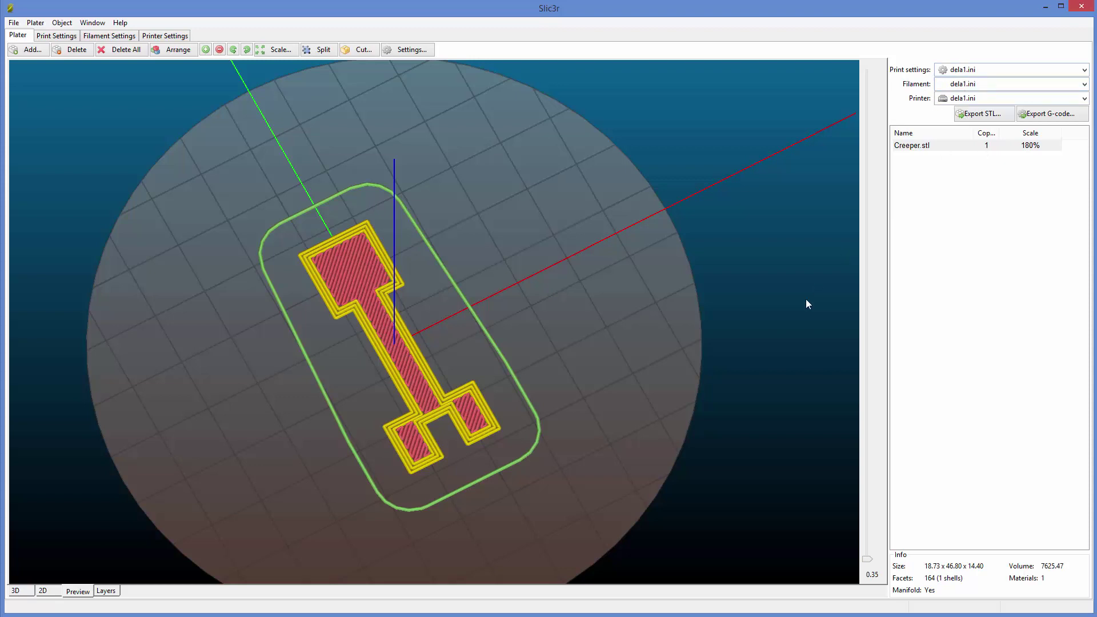
drag(806, 300, 797, 293)
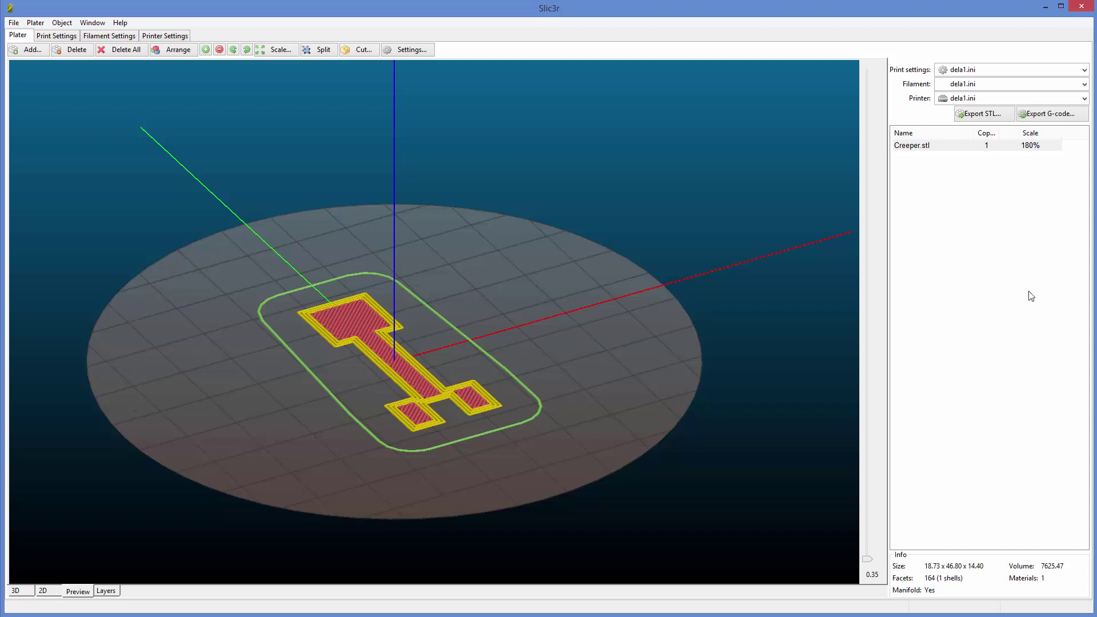
Export the G-code to the D:\3D folder as Creeperwaerfawef.gcode
click(1039, 114)
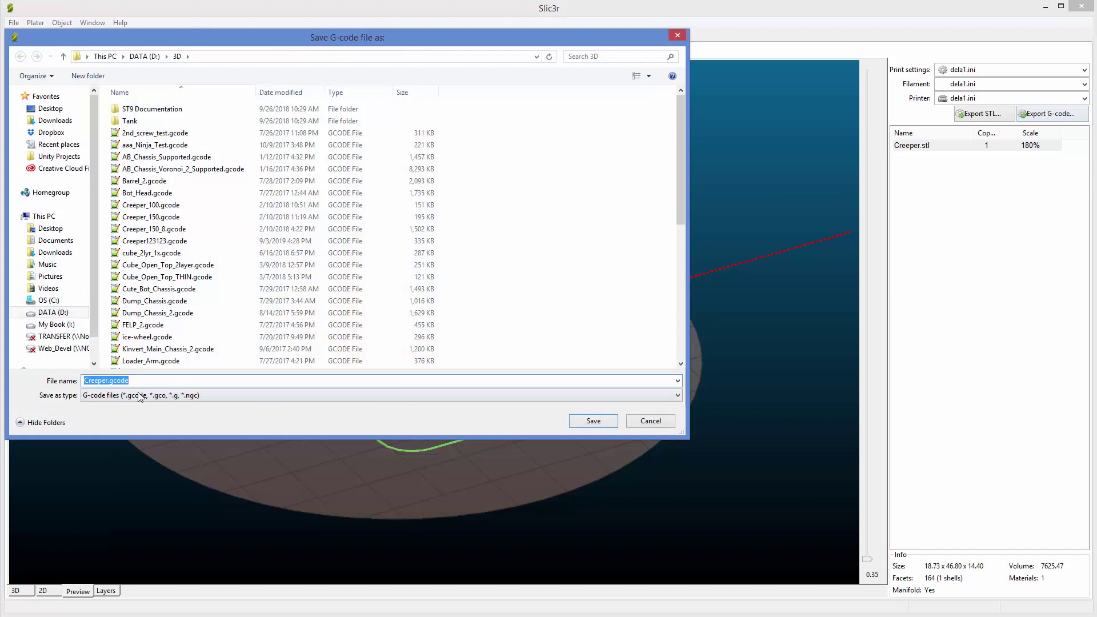
click(107, 380)
text(waerfawef)
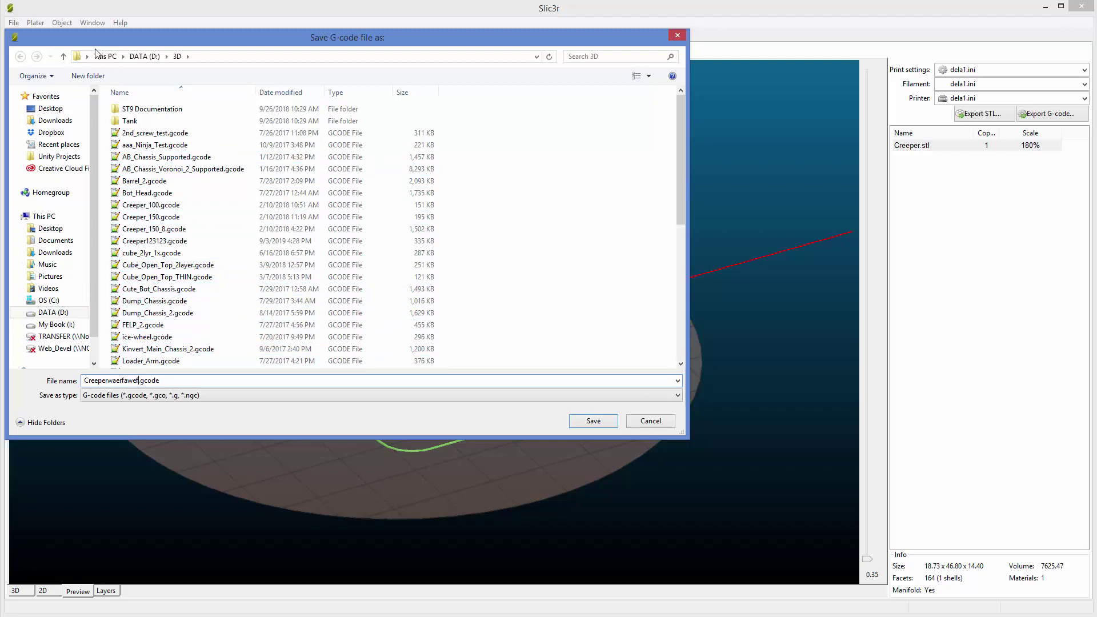
click(582, 422)
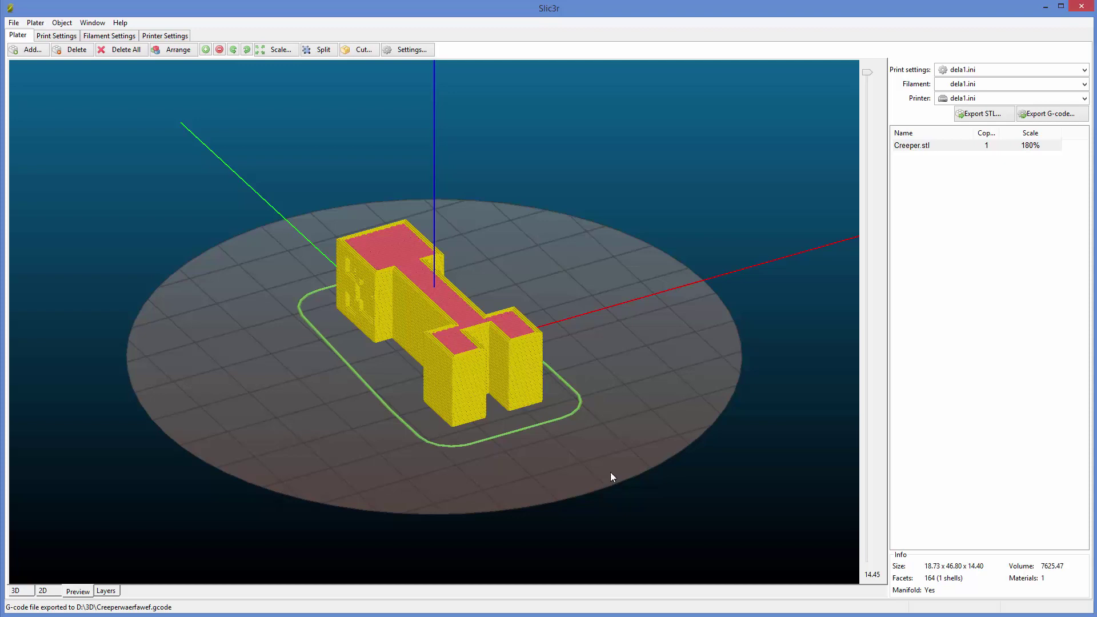
drag(608, 474, 621, 407)
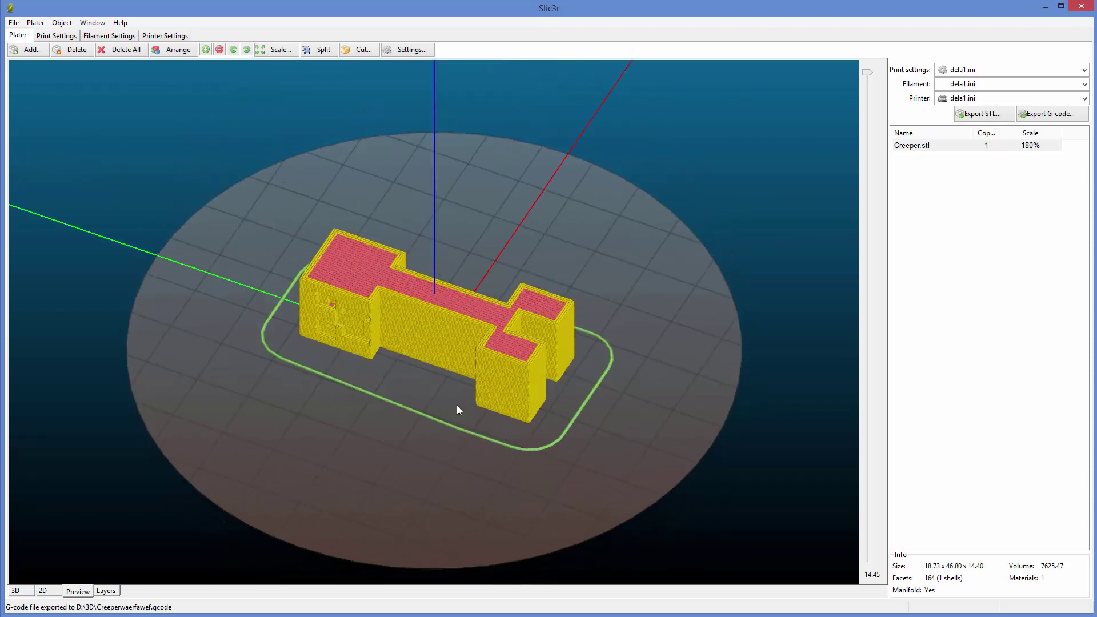